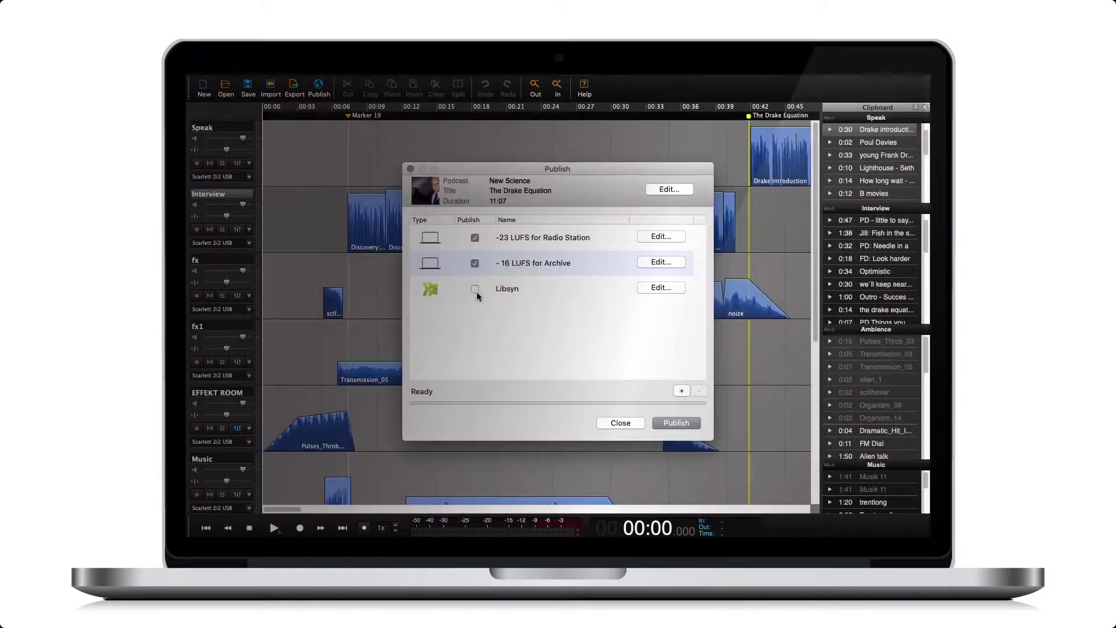
# Add Libsyn to the radio and archive destinations and publish The Drake Equation episode
pyautogui.click(476, 289)
pyautogui.click(677, 424)
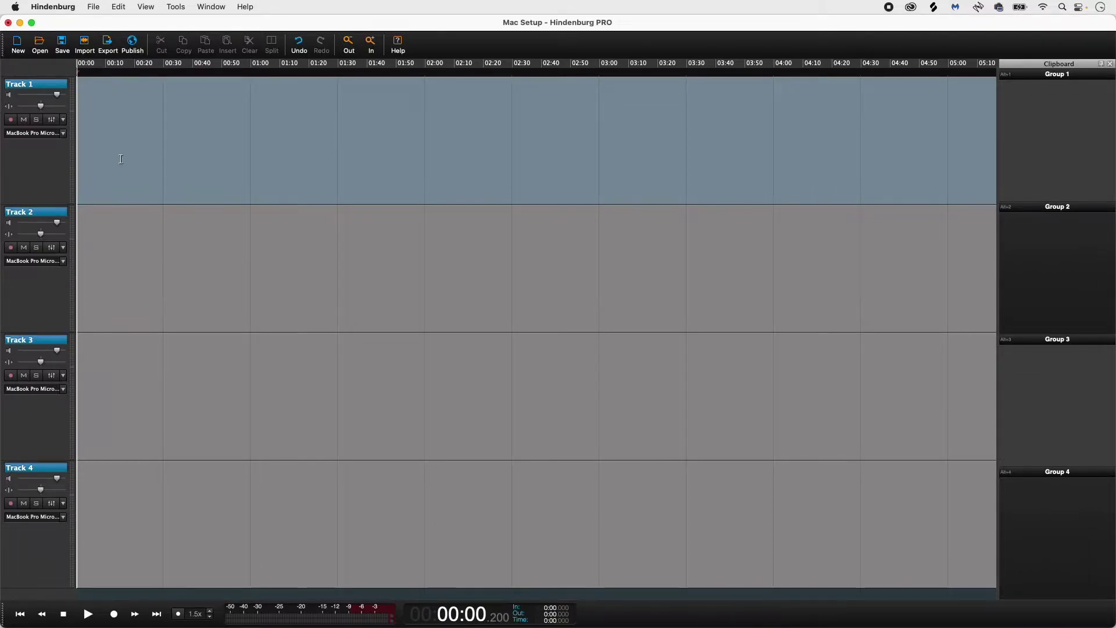
# Set Playback and Record devices to Vocaster Two USB in Preferences, keeping Record Mode on Auto
pyautogui.click(51, 10)
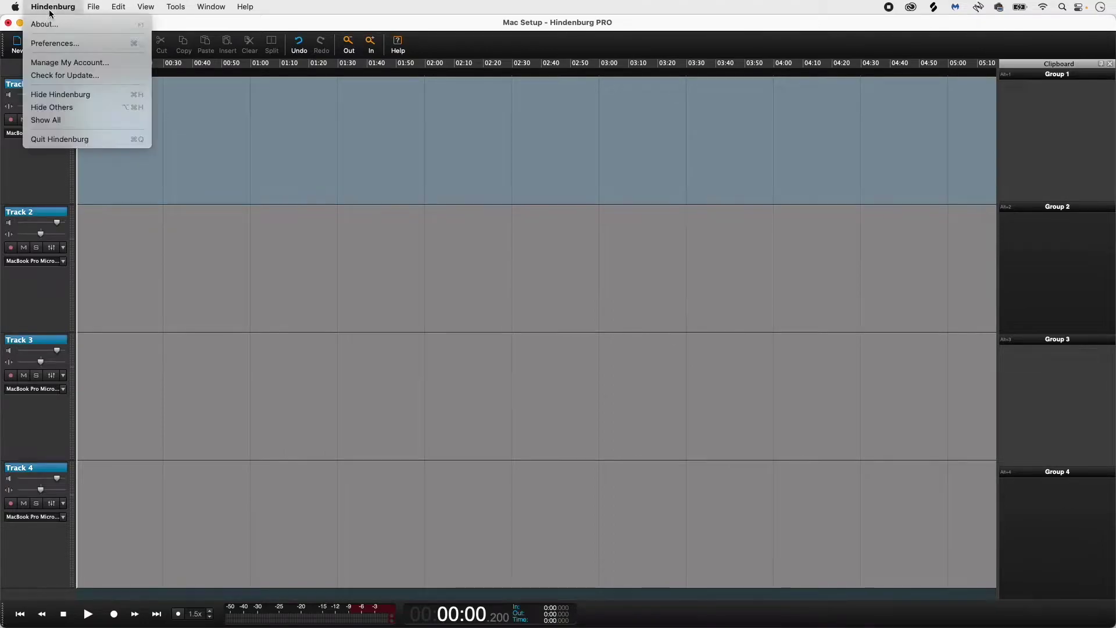
pyautogui.click(80, 43)
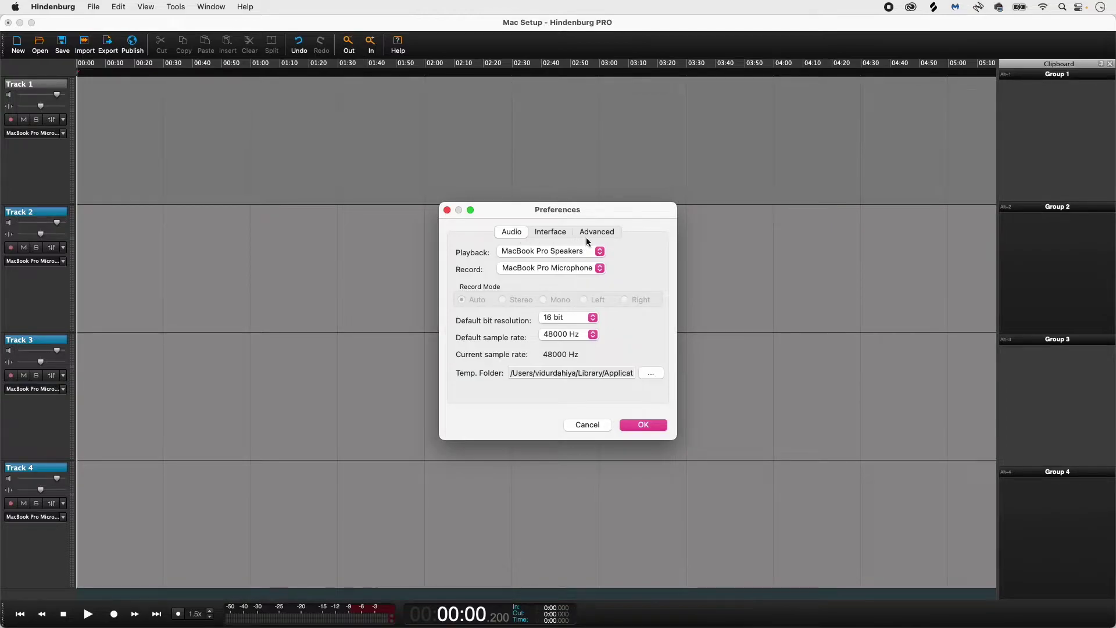
pyautogui.click(599, 252)
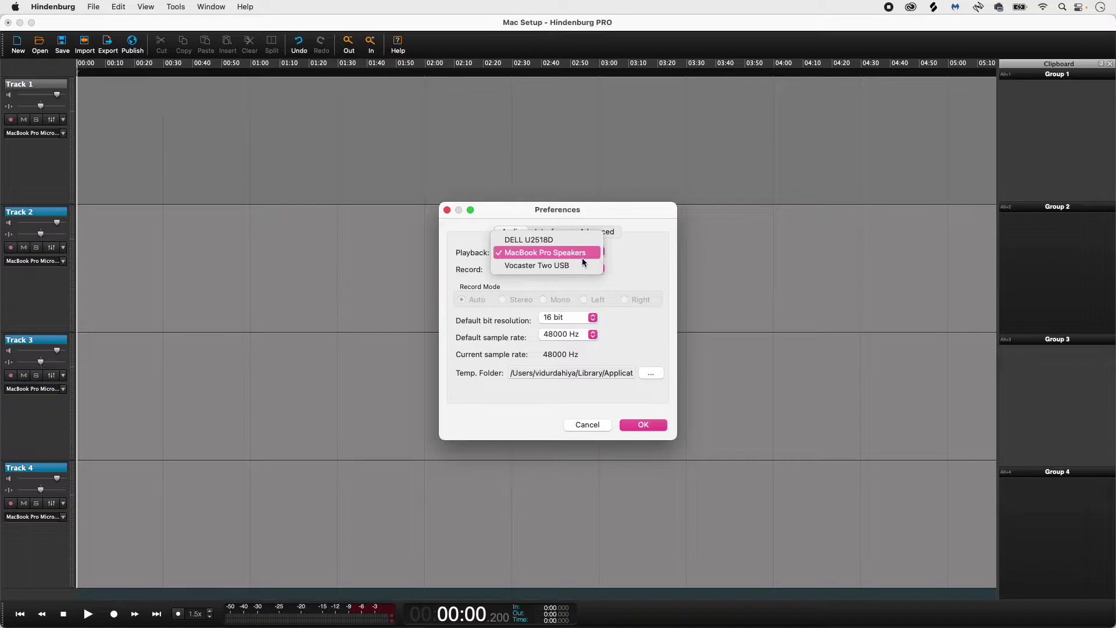
pyautogui.click(576, 264)
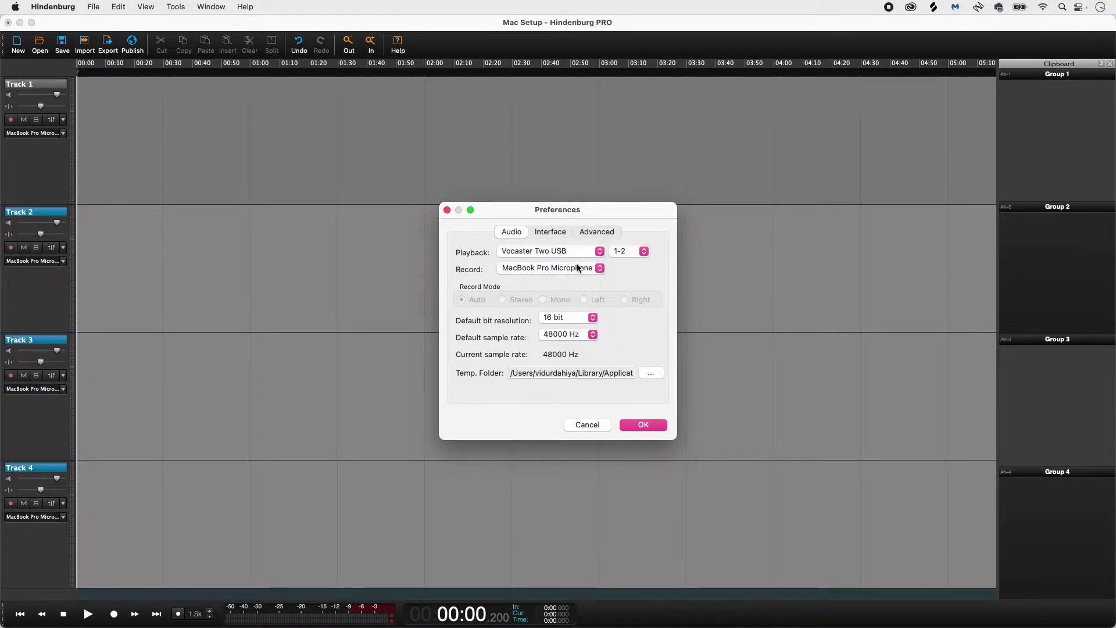
pyautogui.click(597, 270)
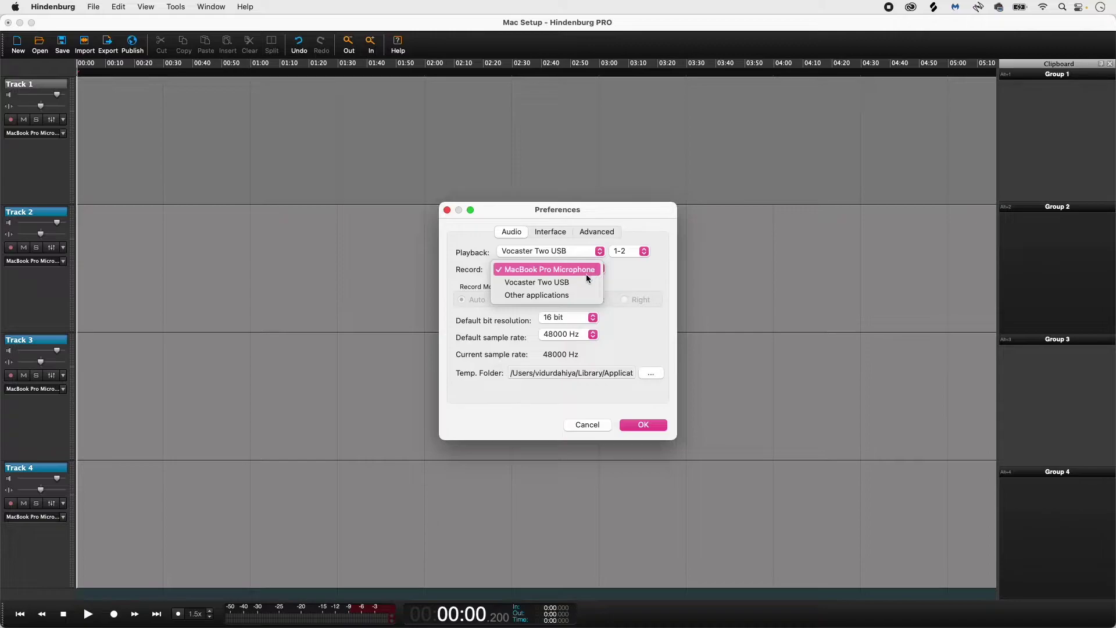
pyautogui.click(578, 286)
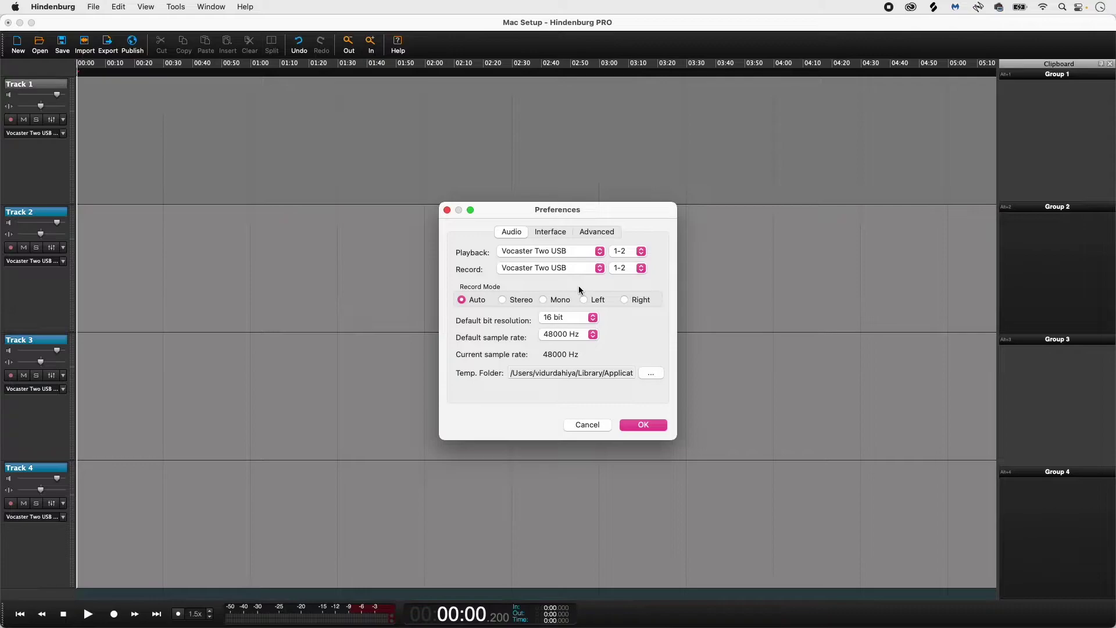
pyautogui.click(461, 302)
pyautogui.click(643, 425)
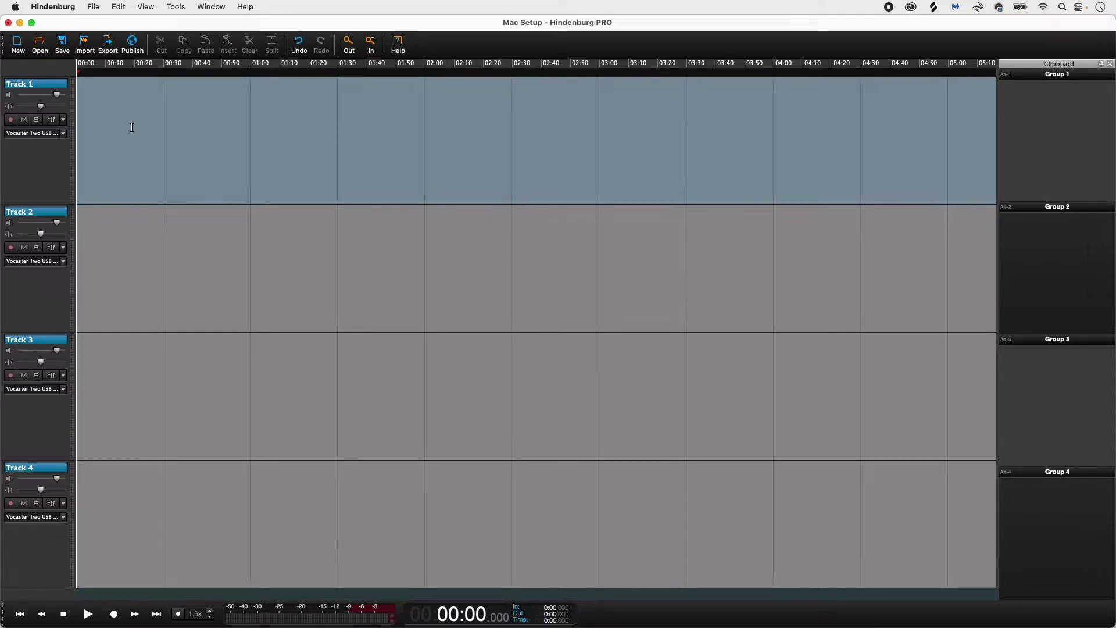
# Open Track 1's input dropdown to reach the Vocaster Two USB stereo channels
pyautogui.click(64, 134)
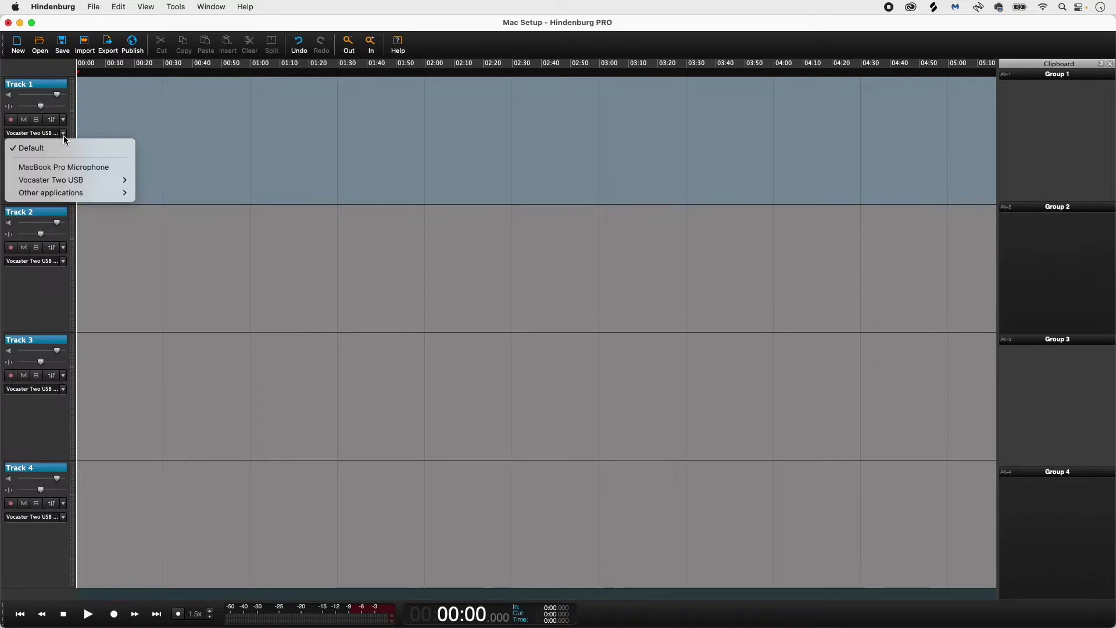
pyautogui.moveTo(51, 179)
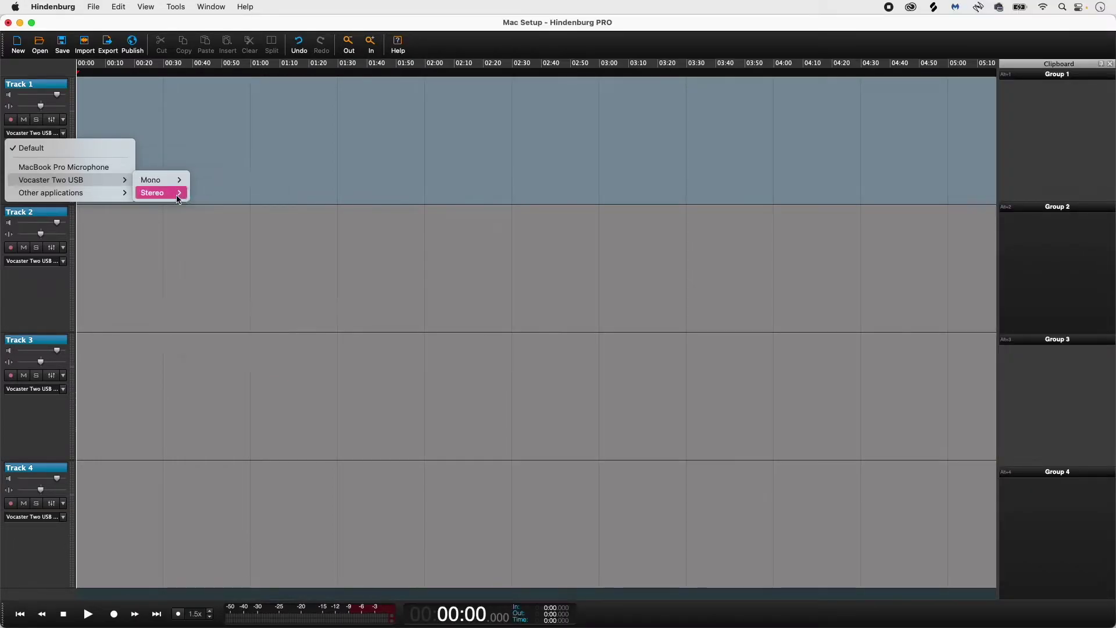
pyautogui.moveTo(157, 193)
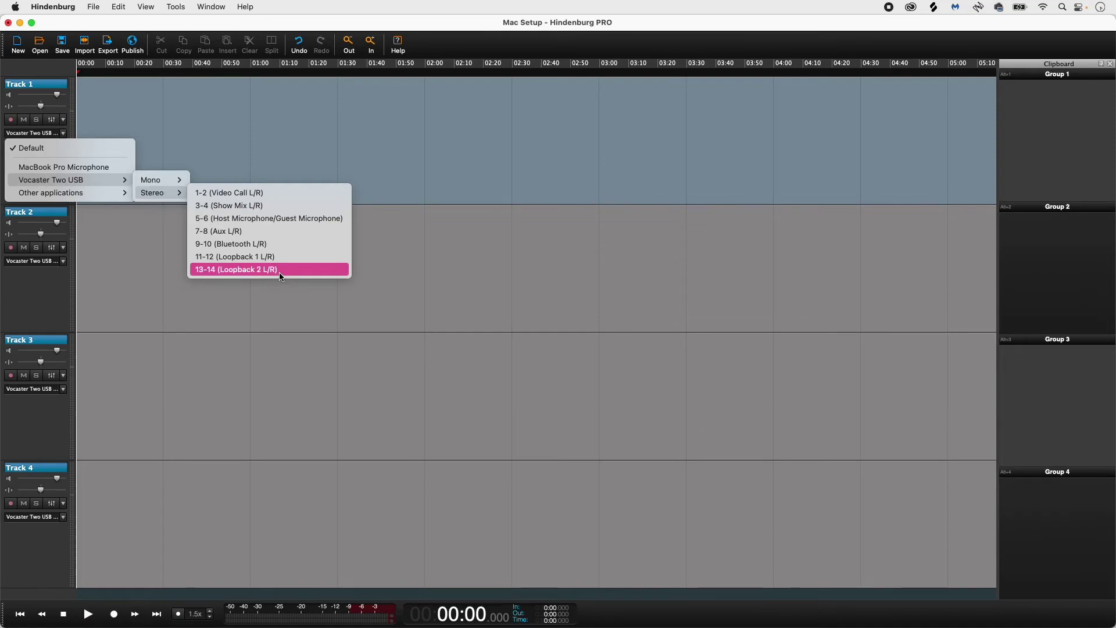
# Close Track 1's input menu unchanged and open Track 2's input device list
pyautogui.click(55, 307)
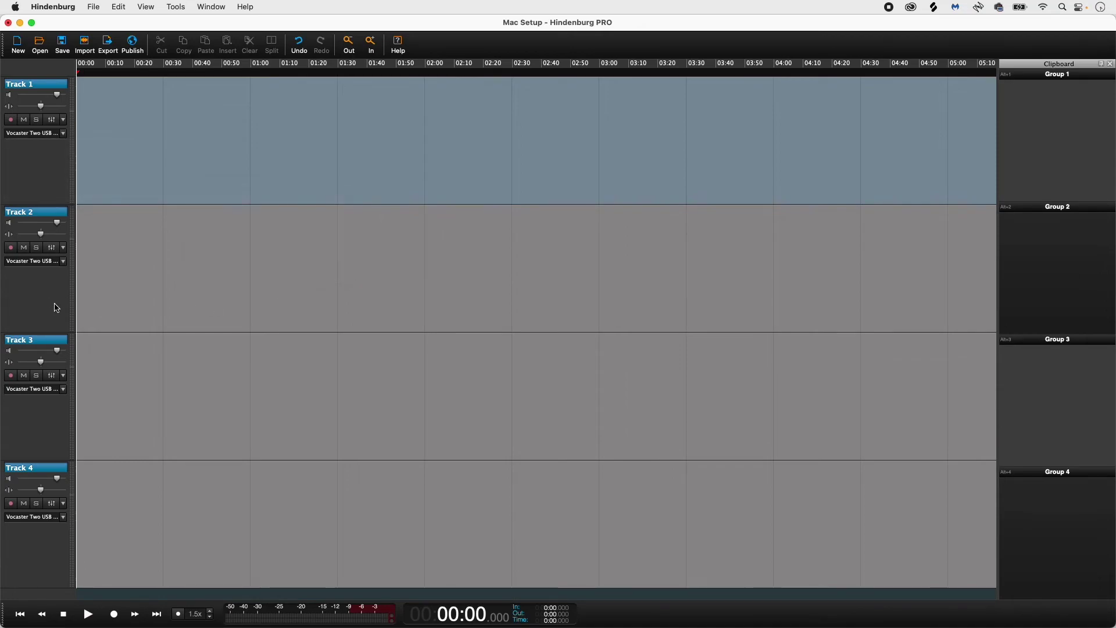
pyautogui.click(63, 262)
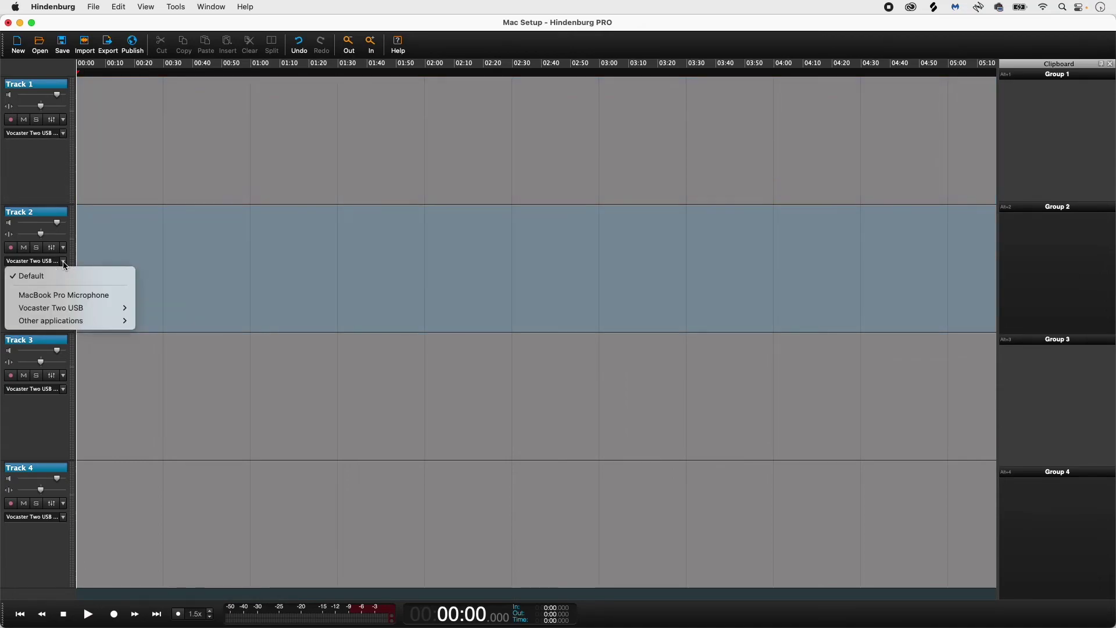